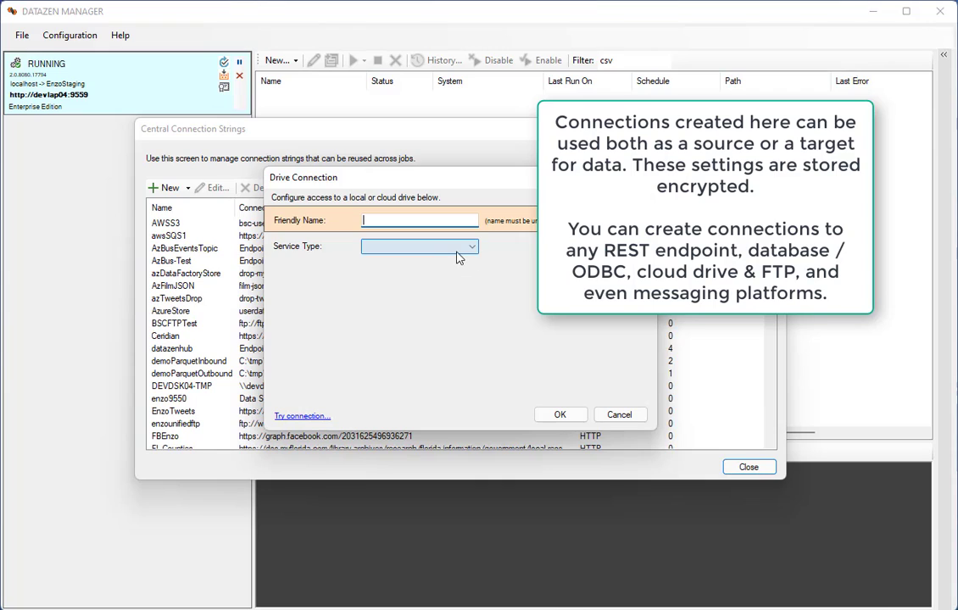
- Create a Local Path drive connection named firestations for C:\tmp\firestations, then close the connection manager
{"action": "left_click", "coordinate": [454, 248]}
{"action": "left_click", "coordinate": [405, 289]}
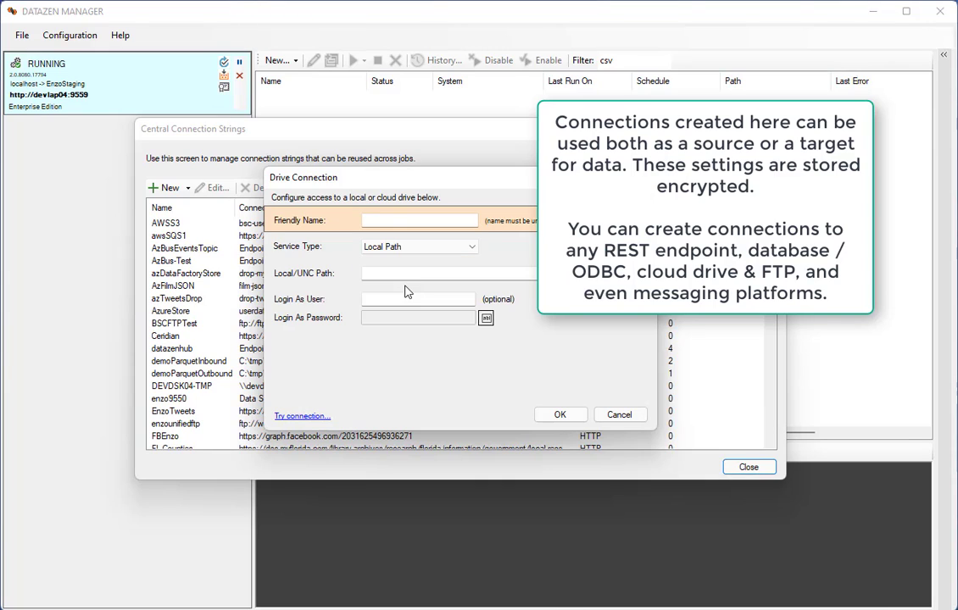
{"action": "left_click", "coordinate": [400, 274]}
{"action": "type", "text": "C:\\tmp\\firestations"}
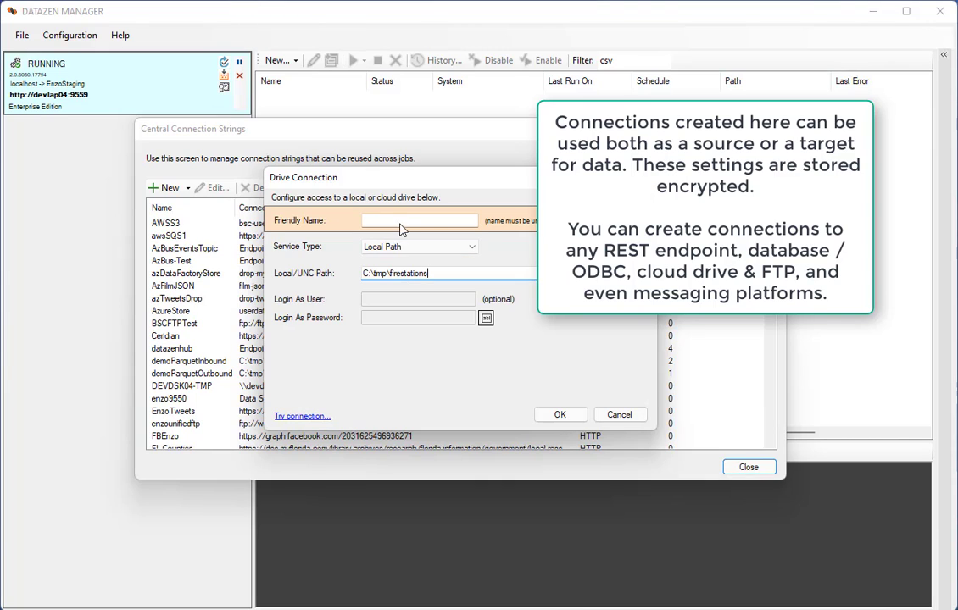
{"action": "left_click", "coordinate": [400, 220]}
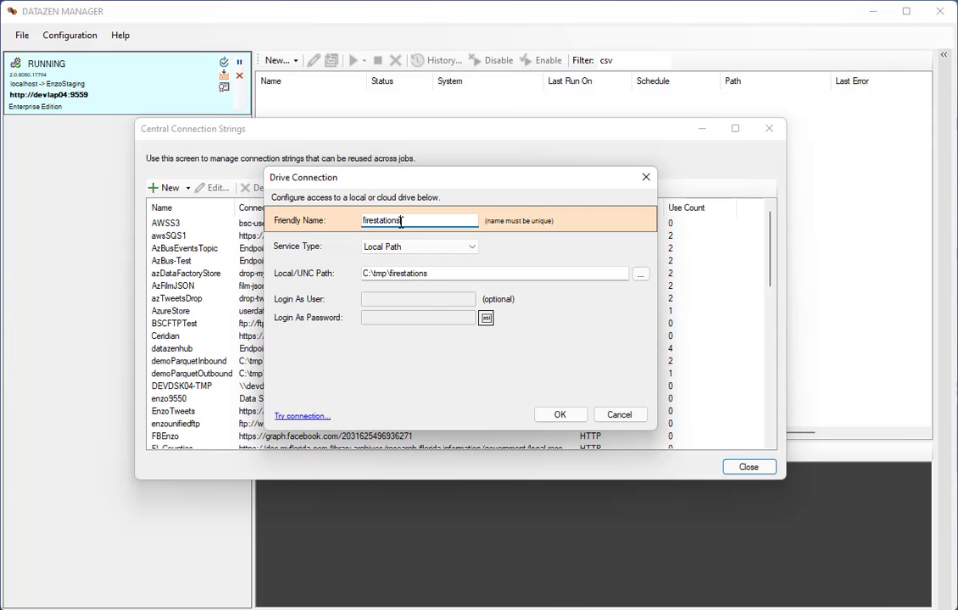
{"action": "left_click", "coordinate": [557, 415]}
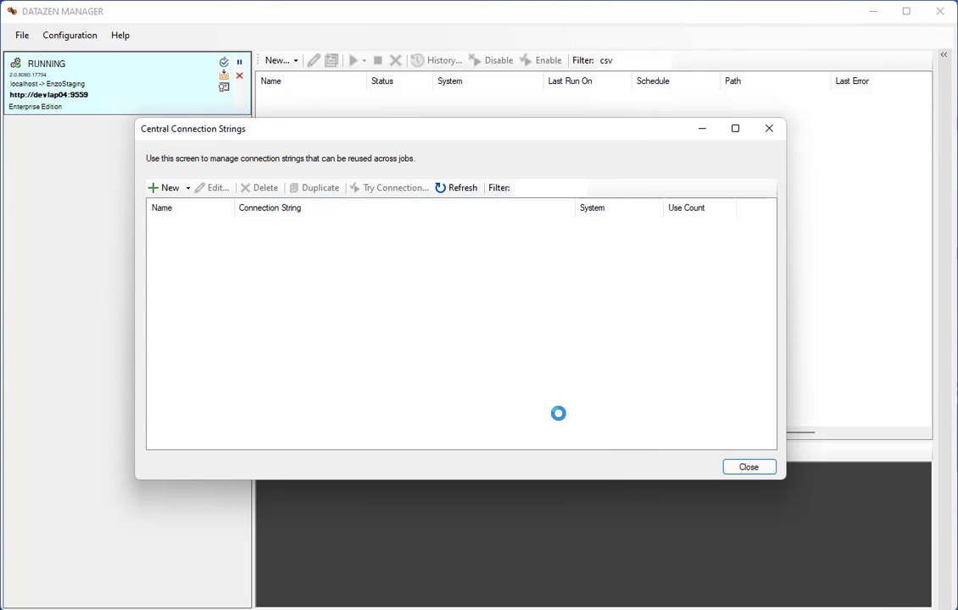
{"action": "left_click", "coordinate": [748, 467]}
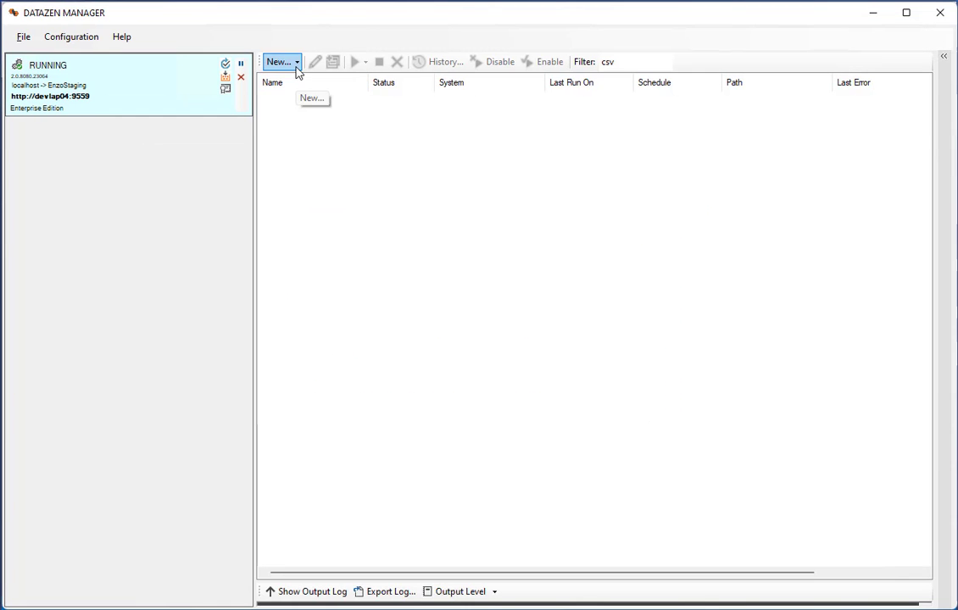
- Create a new sync job named CSV_Firestations with the firestations drive connection as its source
{"action": "left_click", "coordinate": [296, 62]}
{"action": "left_click", "coordinate": [306, 81]}
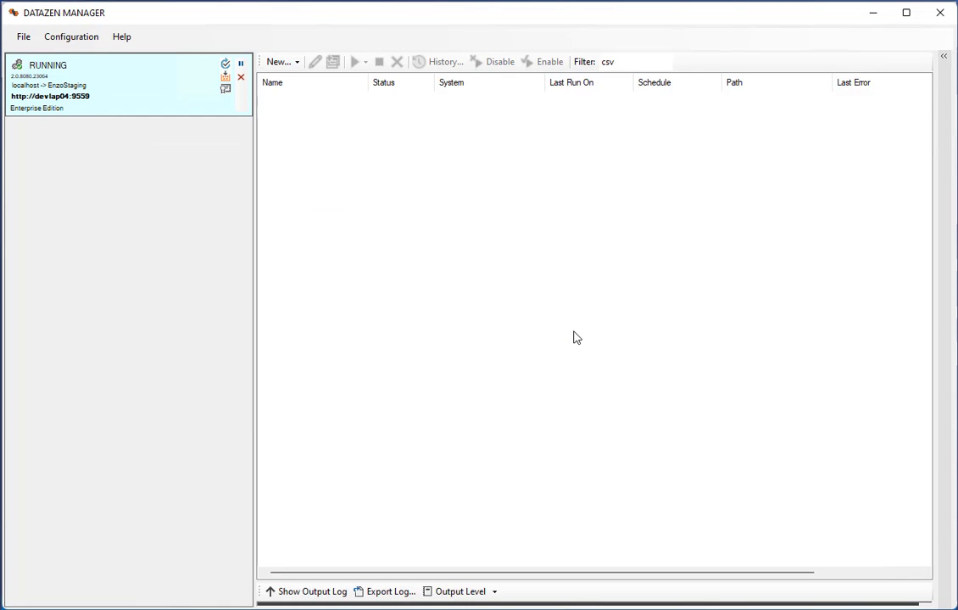
{"action": "left_click", "coordinate": [354, 148]}
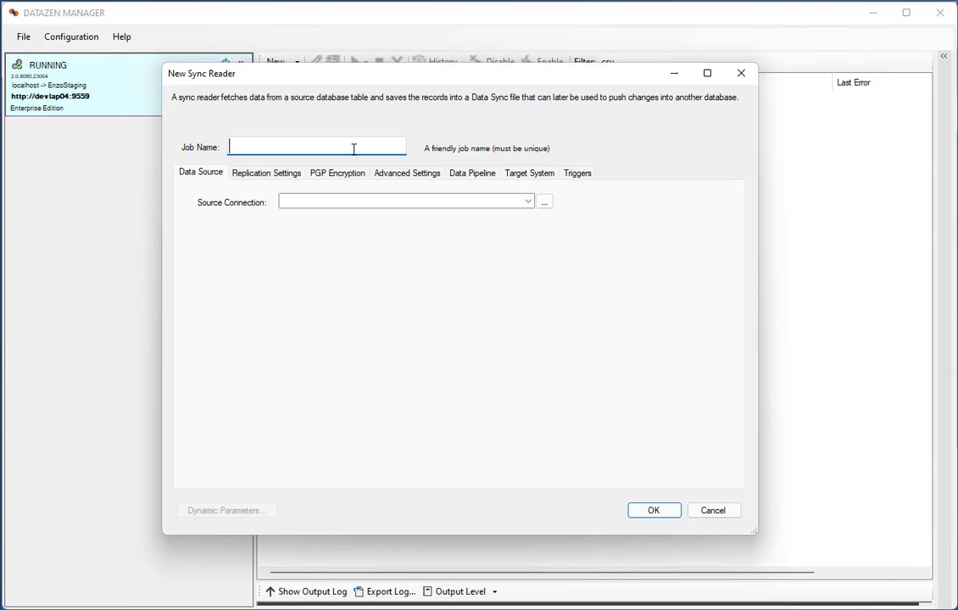
{"action": "type", "text": "CSV_Firestations"}
{"action": "left_click", "coordinate": [368, 201]}
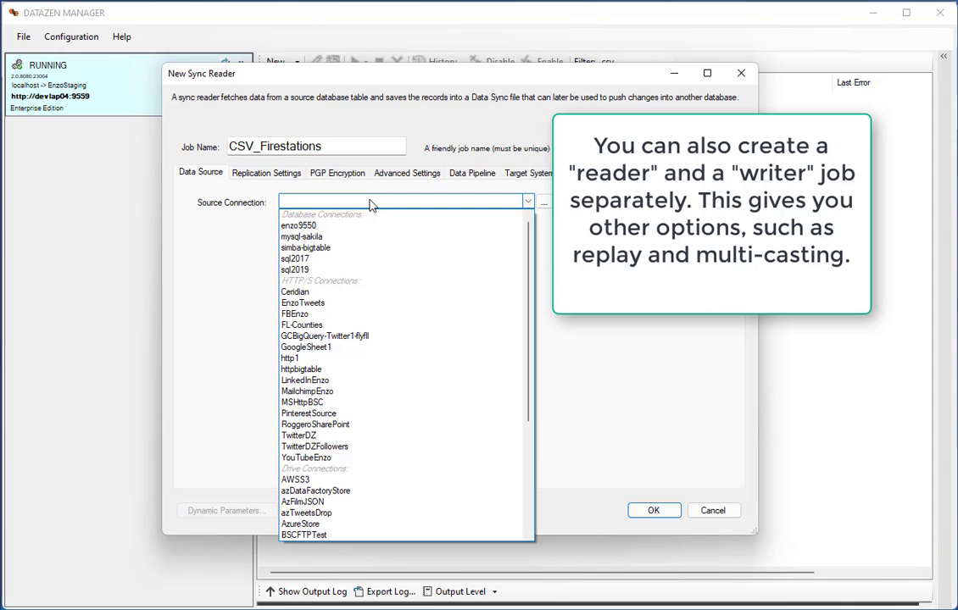
{"action": "scroll", "coordinate": [356, 398], "scroll_direction": "down", "scroll_amount": 2}
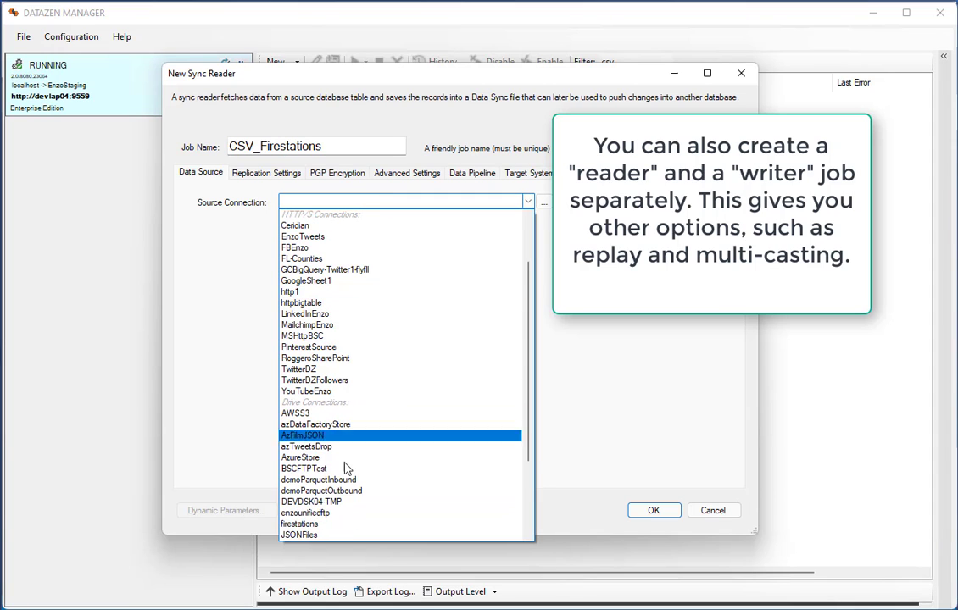
{"action": "left_click", "coordinate": [310, 512]}
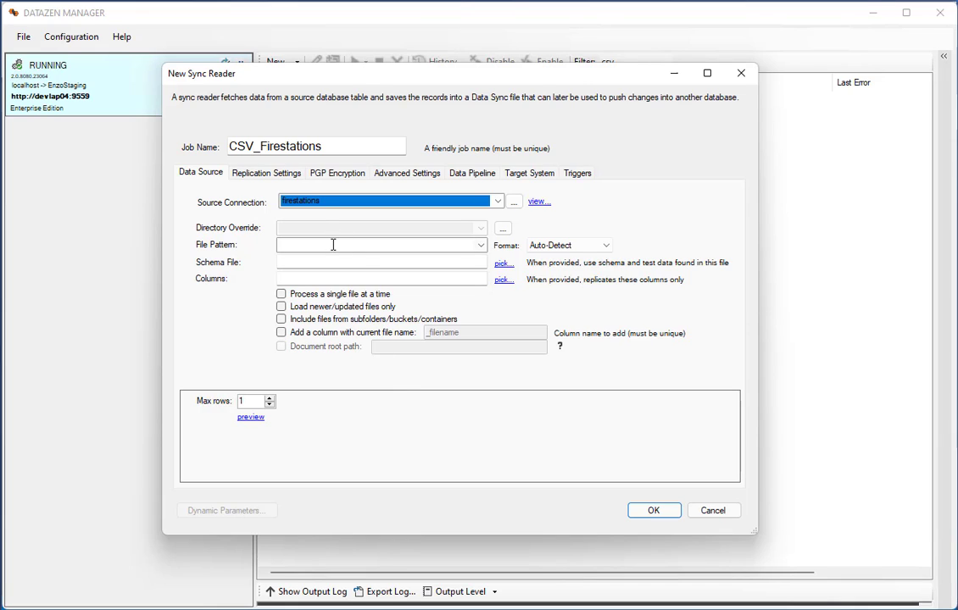
- Set the source file pattern to *.txt and the file format to CSV
{"action": "left_click", "coordinate": [333, 245]}
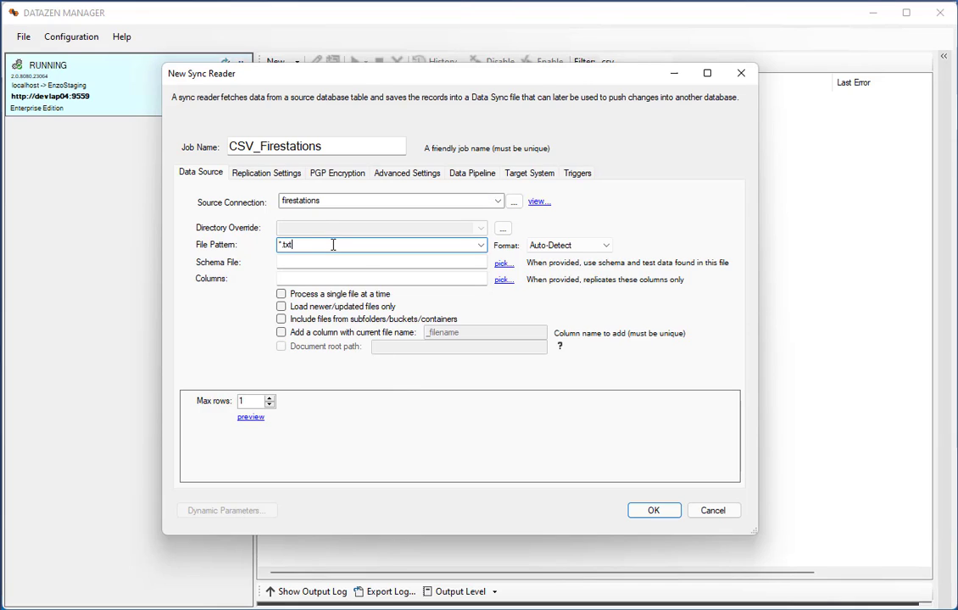
{"action": "left_click", "coordinate": [573, 245]}
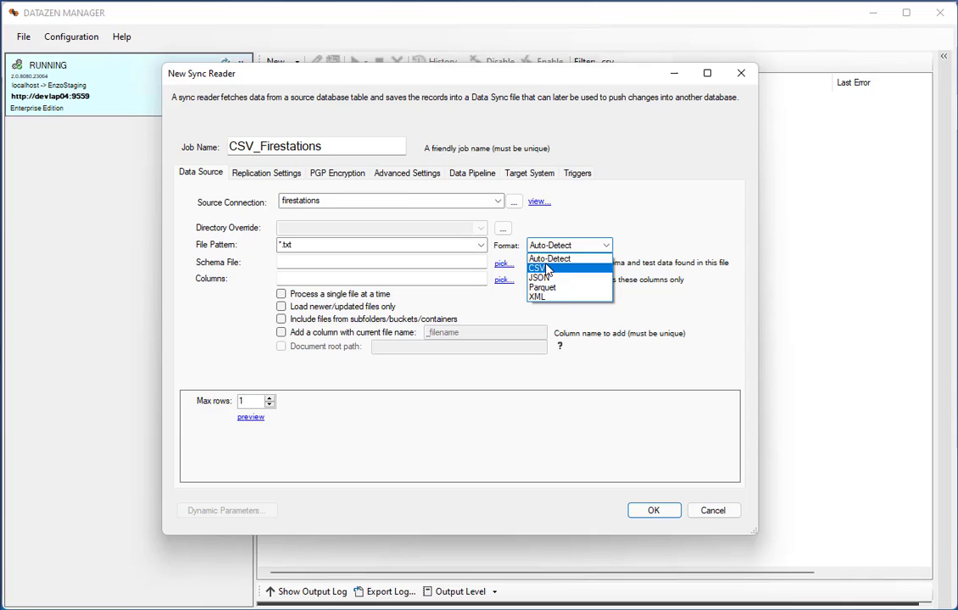
{"action": "left_click", "coordinate": [547, 270]}
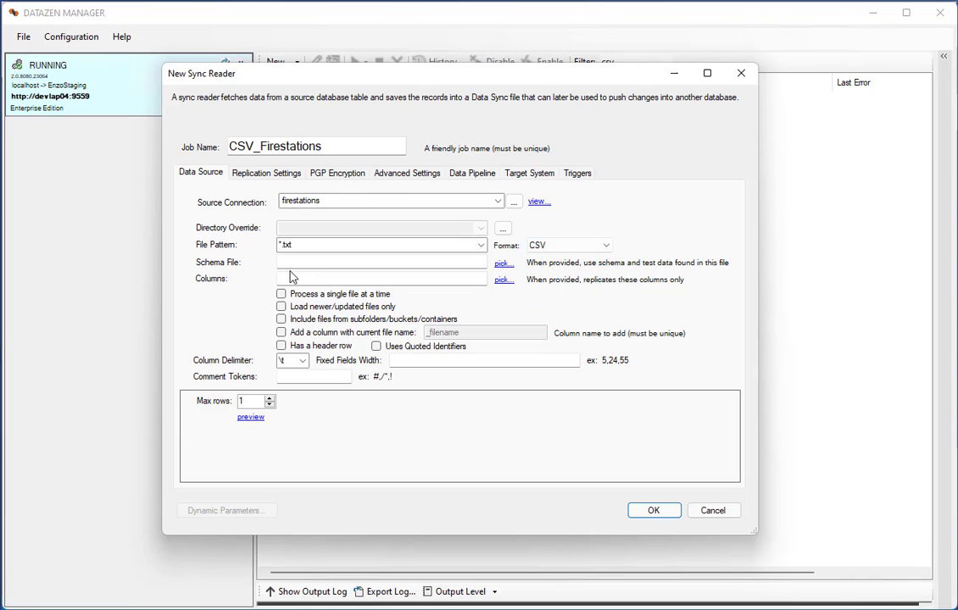
- Load only newer or updated files, add the file name column, and enable header row and quoted identifiers with a comma delimiter
{"action": "left_click", "coordinate": [281, 306]}
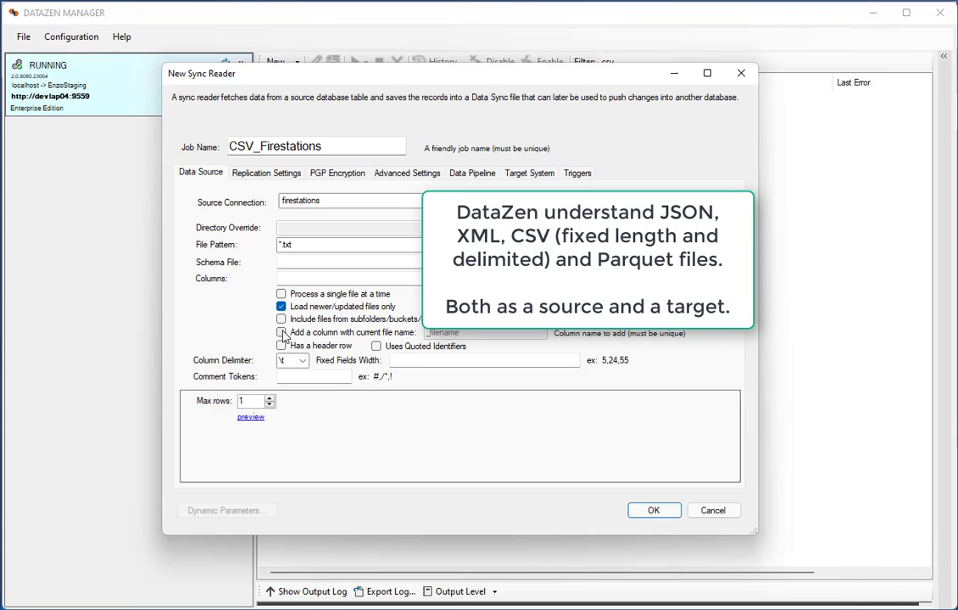
{"action": "left_click", "coordinate": [283, 333]}
{"action": "left_click", "coordinate": [281, 345]}
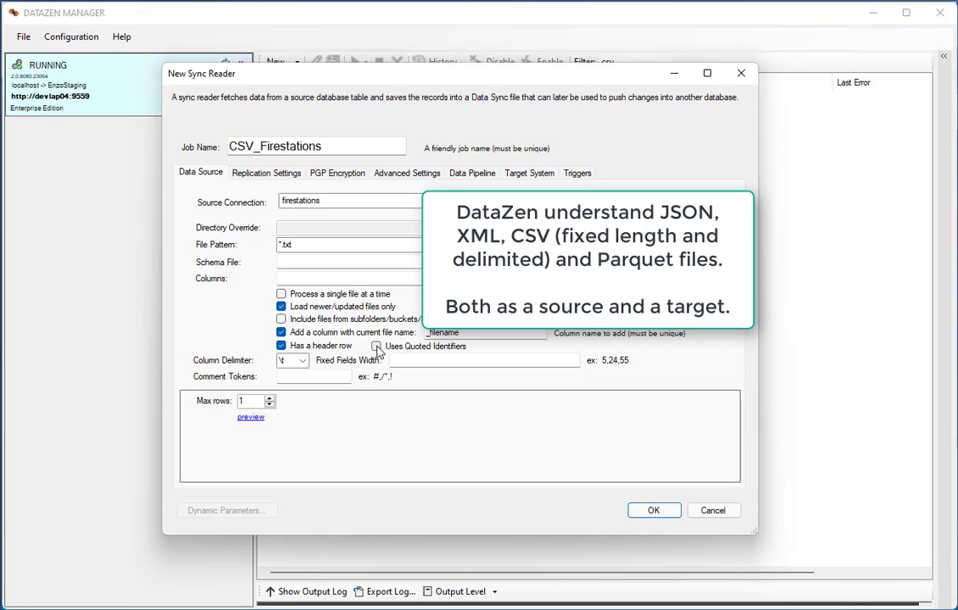
{"action": "left_click", "coordinate": [376, 346]}
{"action": "left_click", "coordinate": [287, 361]}
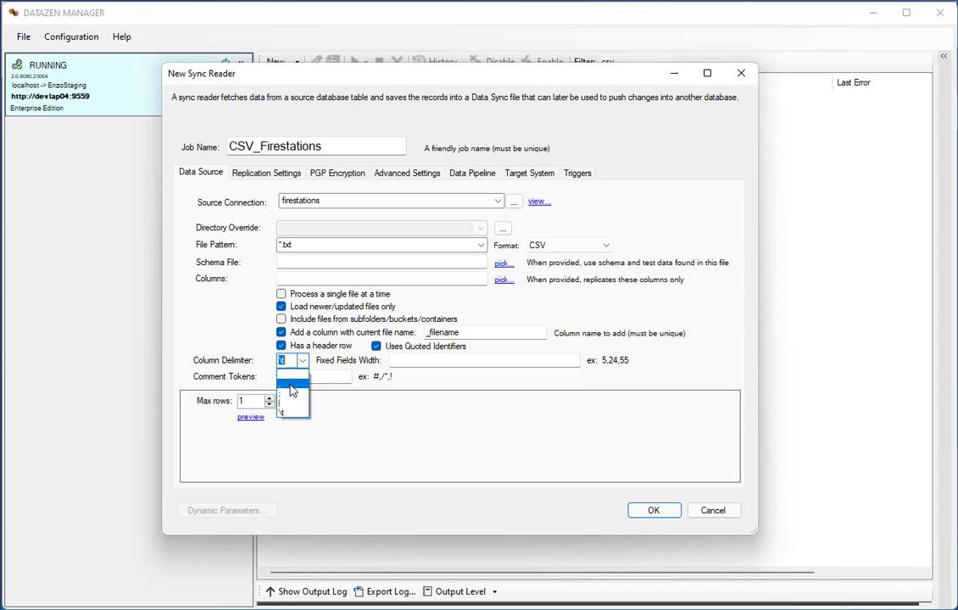
{"action": "left_click", "coordinate": [291, 385]}
- Preview up to 10 rows of the source data and enlarge the job dialog to see more of them
{"action": "left_click", "coordinate": [255, 402]}
{"action": "type", "text": "0"}
{"action": "left_click", "coordinate": [251, 417]}
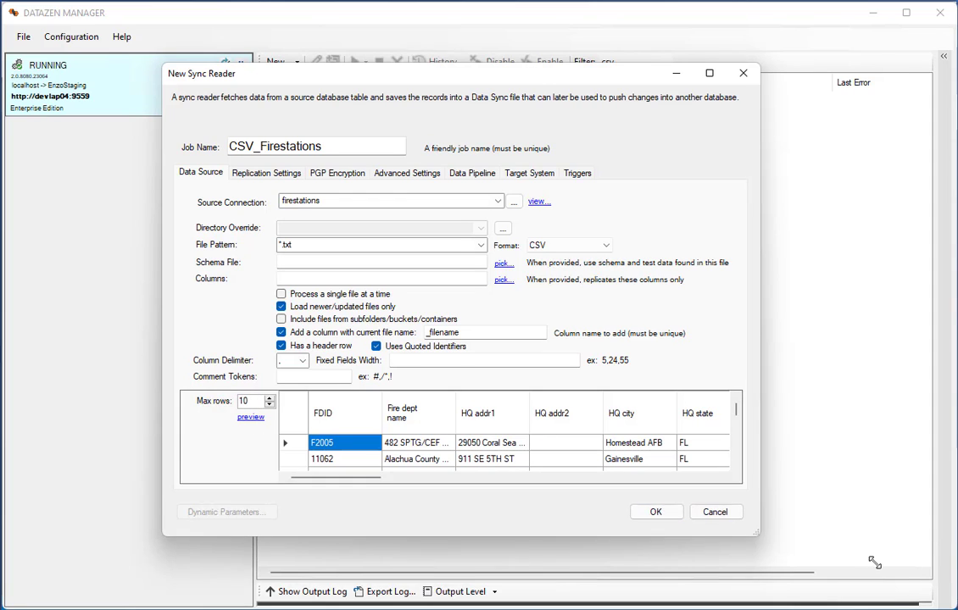
{"action": "left_click_drag", "start_coordinate": [759, 531], "coordinate": [881, 563]}
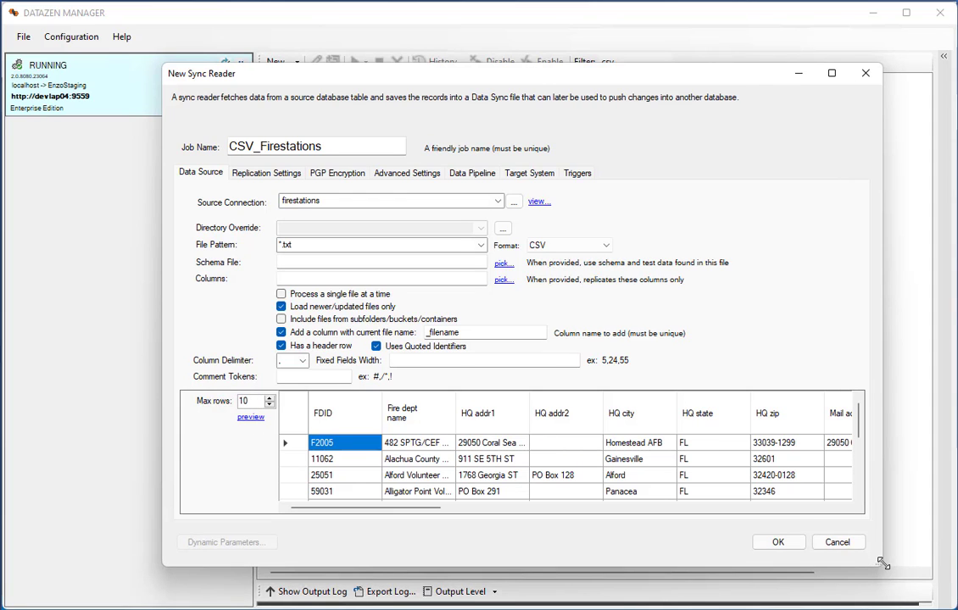
- Choose FDID and HQ zip as the replication key columns and review the available schedules
{"action": "left_click", "coordinate": [253, 173]}
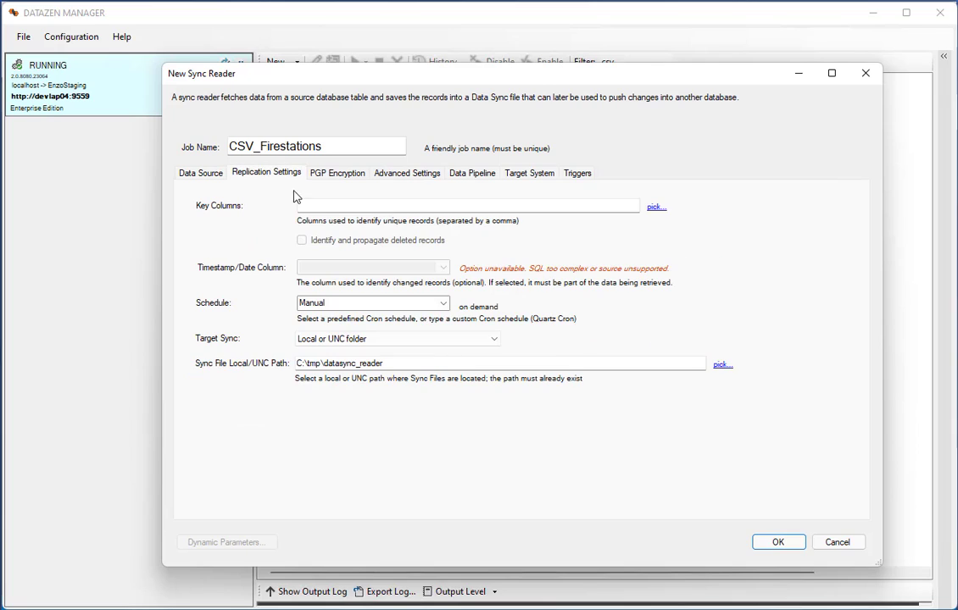
{"action": "left_click", "coordinate": [657, 207]}
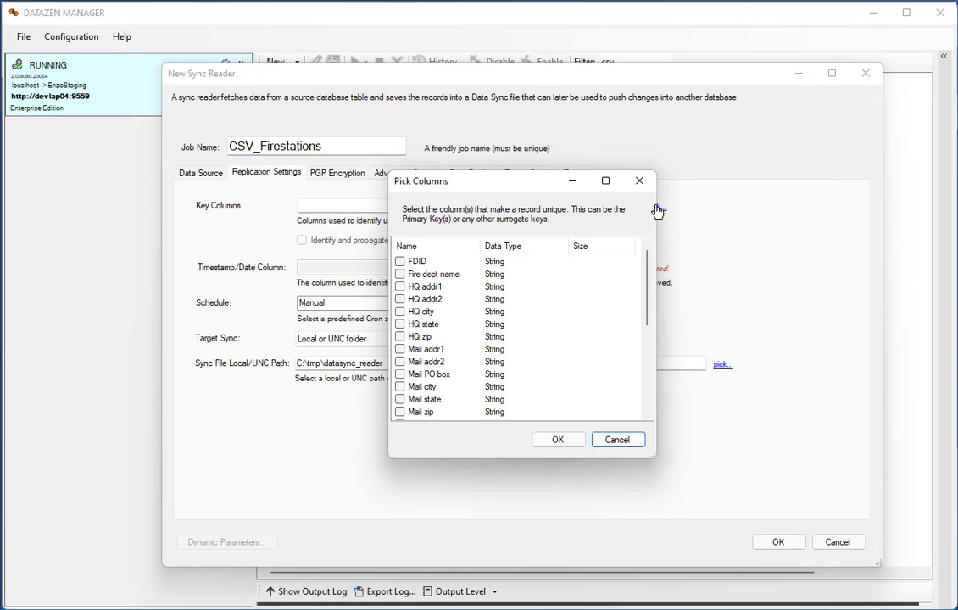
{"action": "left_click", "coordinate": [400, 262]}
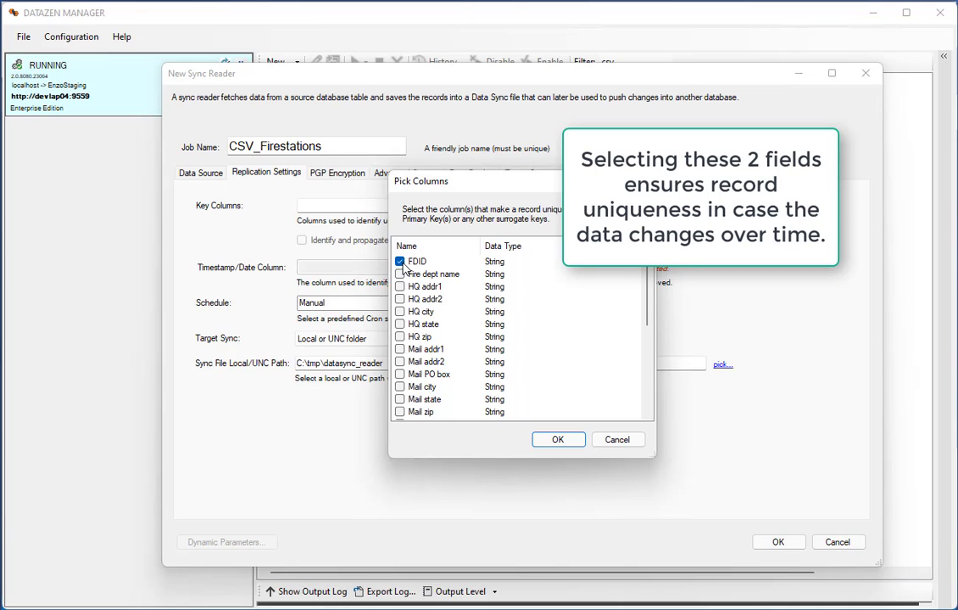
{"action": "left_click", "coordinate": [400, 337]}
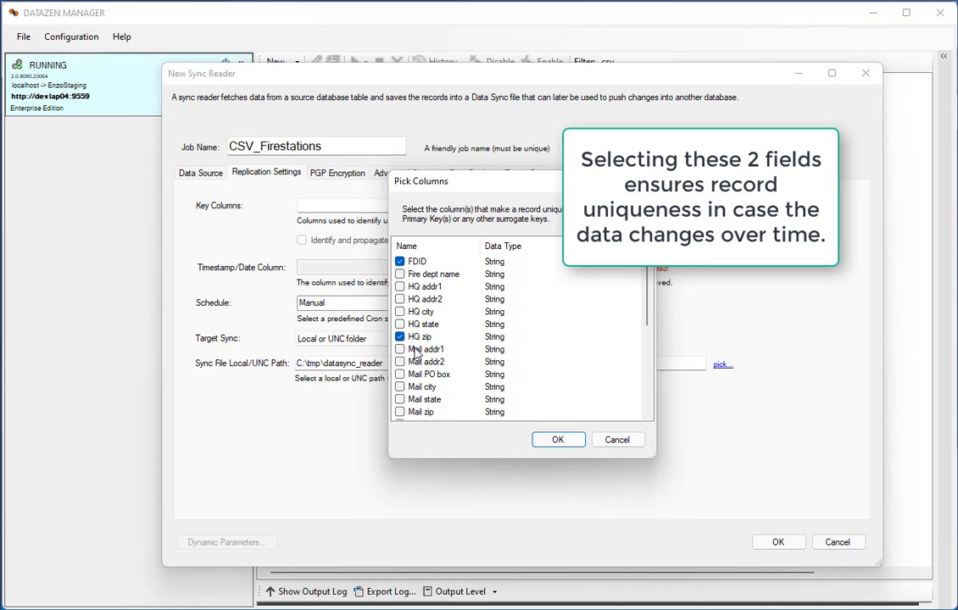
{"action": "left_click", "coordinate": [556, 440]}
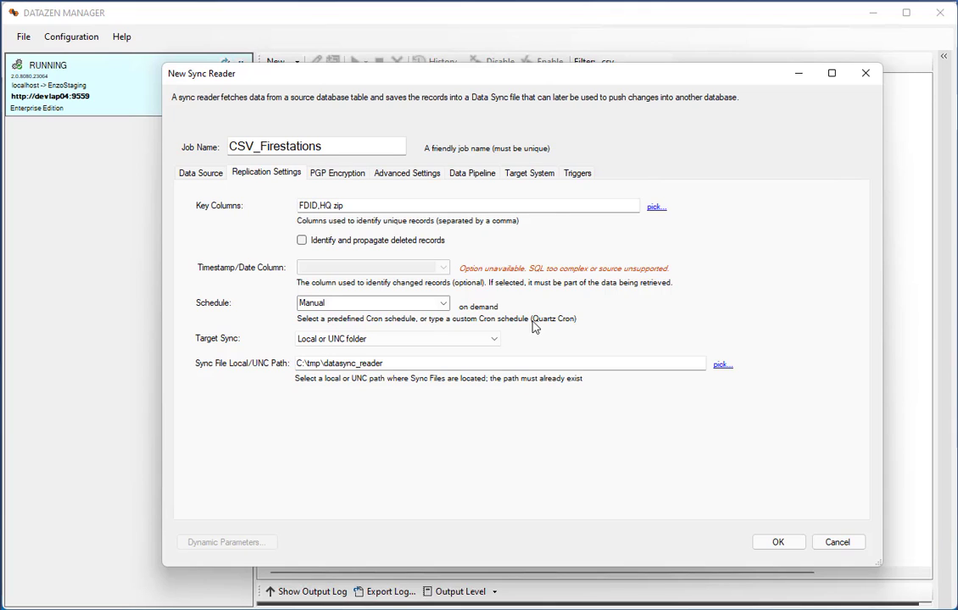
{"action": "left_click", "coordinate": [443, 304]}
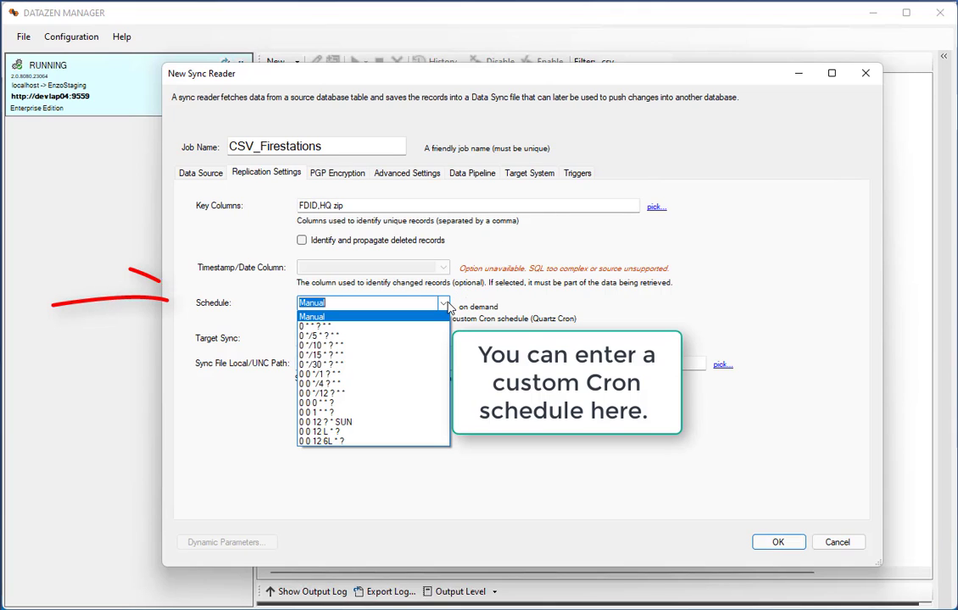
{"action": "left_click", "coordinate": [444, 304]}
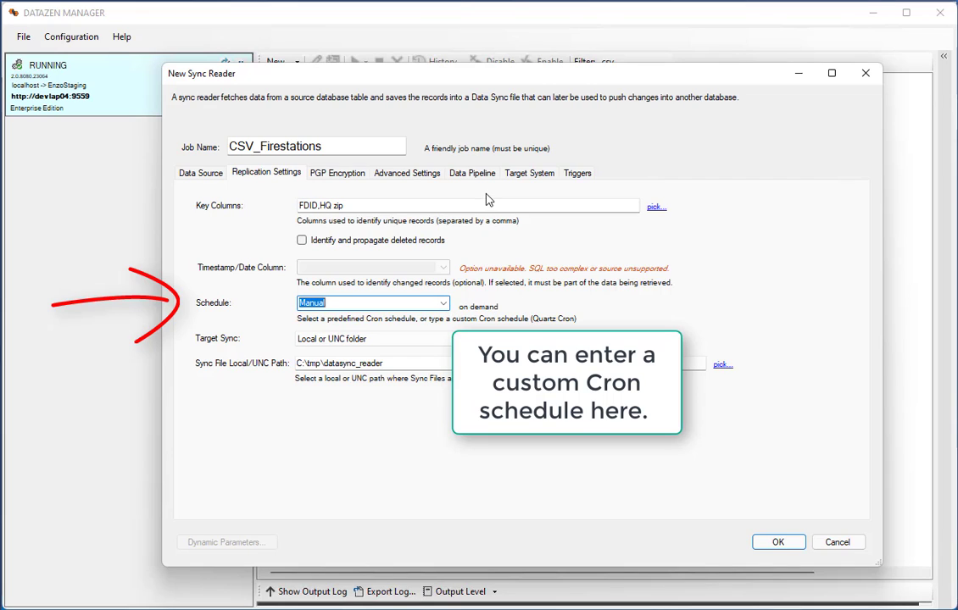
- Set the job's target system to sql2017 and its target table to firestations
{"action": "left_click", "coordinate": [534, 174]}
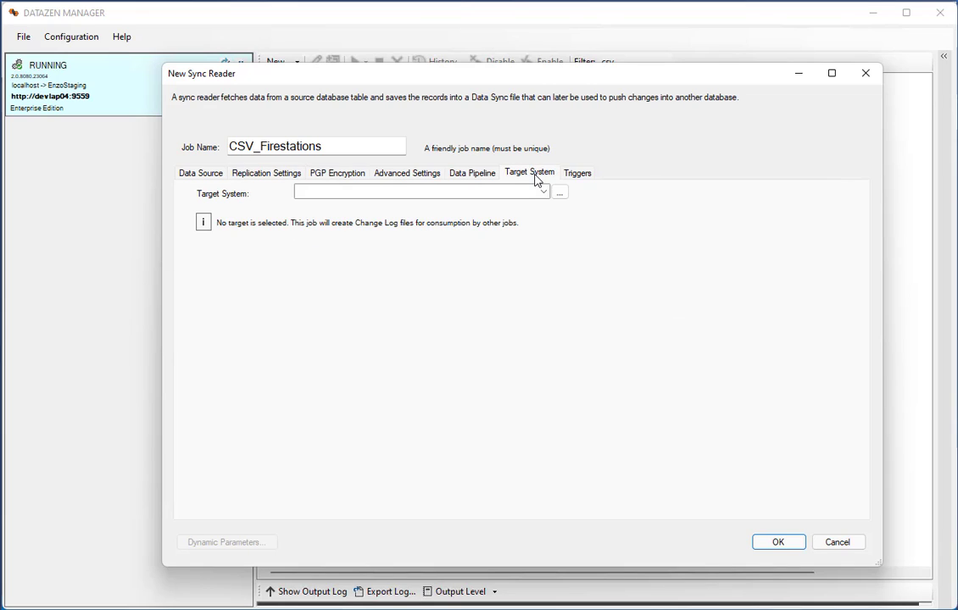
{"action": "left_click", "coordinate": [544, 192]}
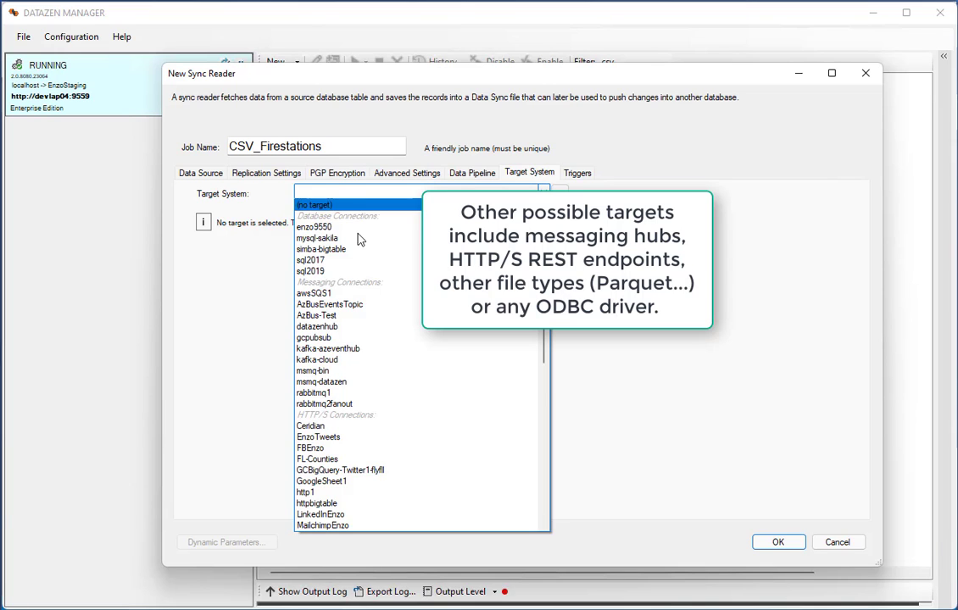
{"action": "left_click", "coordinate": [327, 261]}
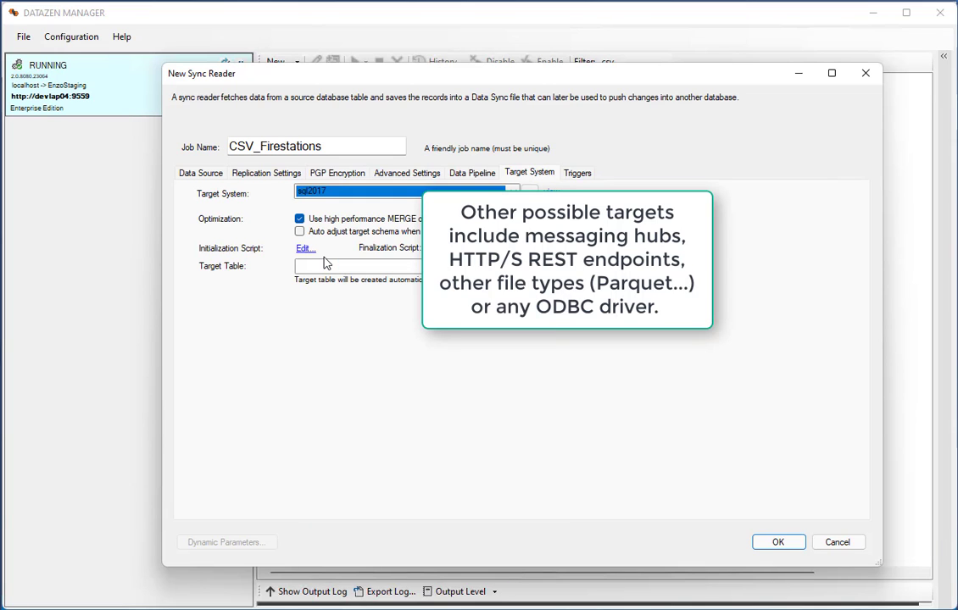
{"action": "left_click", "coordinate": [415, 267]}
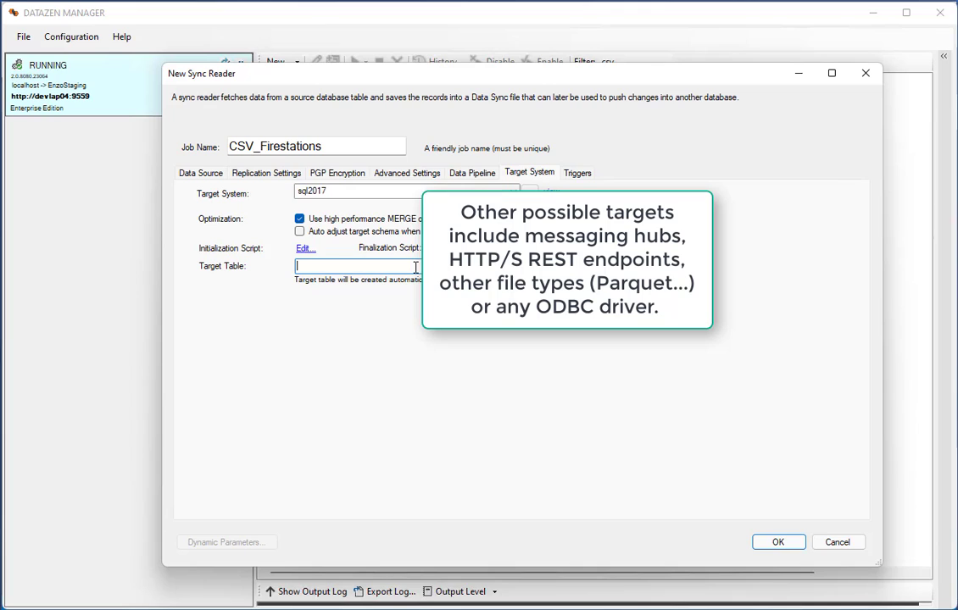
{"action": "type", "text": "firestations"}
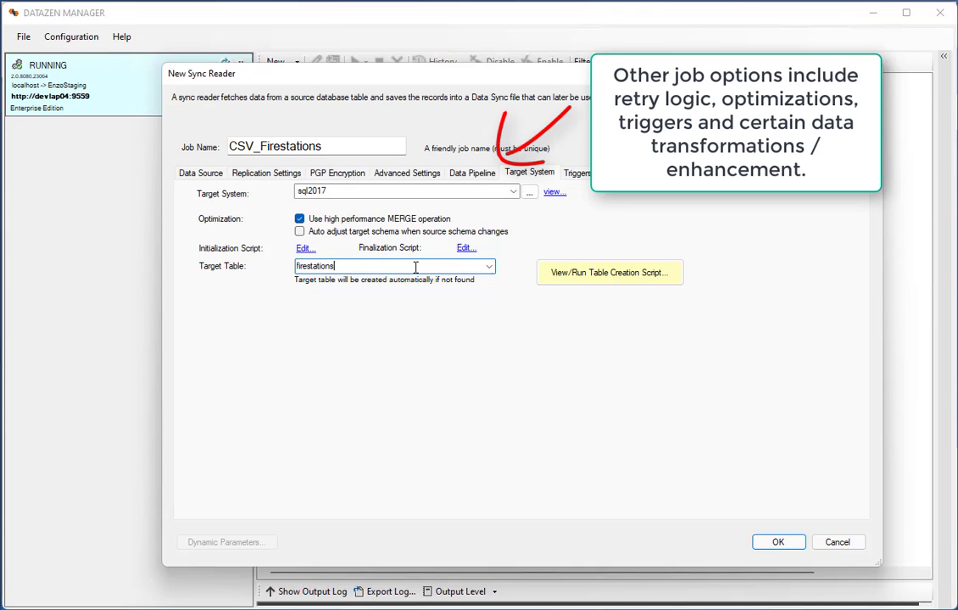
- Set the firestations table creation script to recreate an existing table, index the key columns, and use nvarchar(4000) for all strings
{"action": "left_click", "coordinate": [576, 273]}
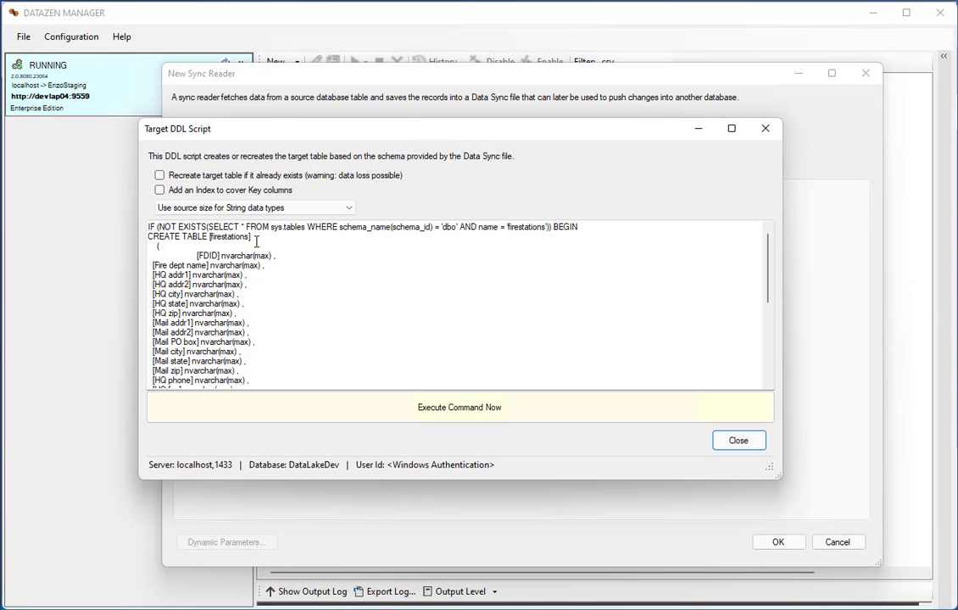
{"action": "left_click", "coordinate": [222, 175]}
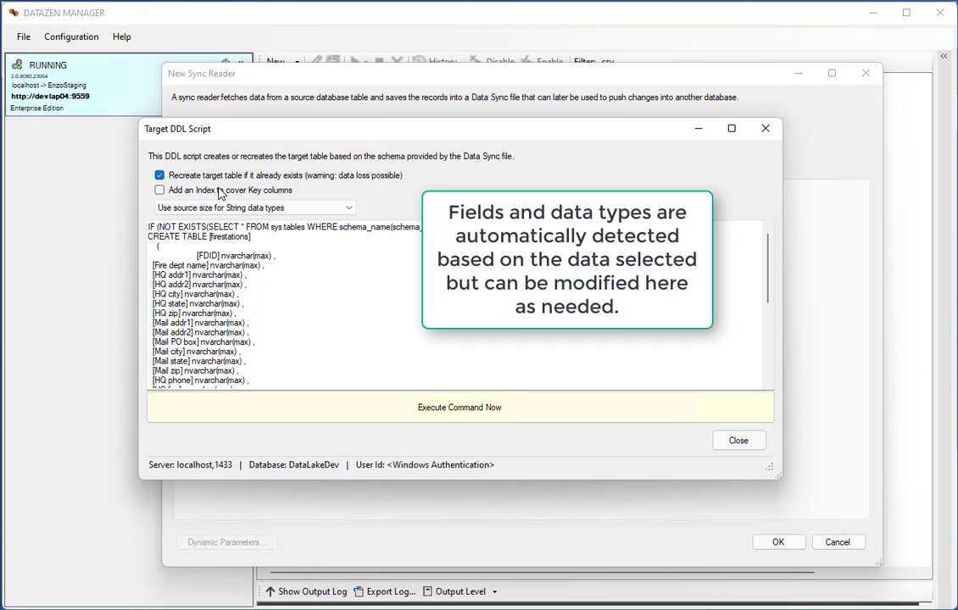
{"action": "left_click", "coordinate": [222, 190]}
{"action": "left_click", "coordinate": [224, 207]}
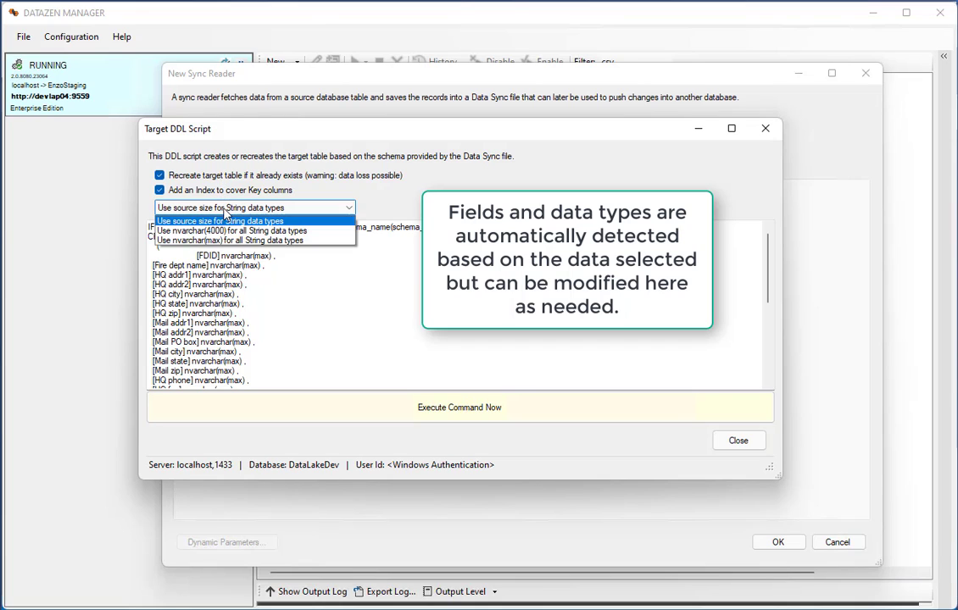
{"action": "left_click", "coordinate": [228, 231]}
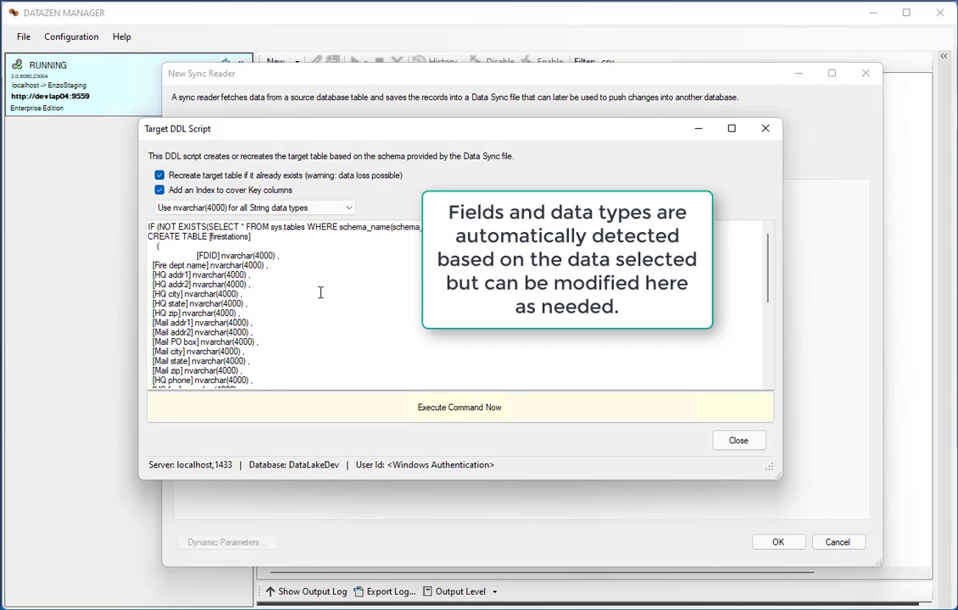
- Execute the table creation script, accepting the drop of any existing firestations table, and save the CSV_Firestations job
{"action": "left_click", "coordinate": [450, 415]}
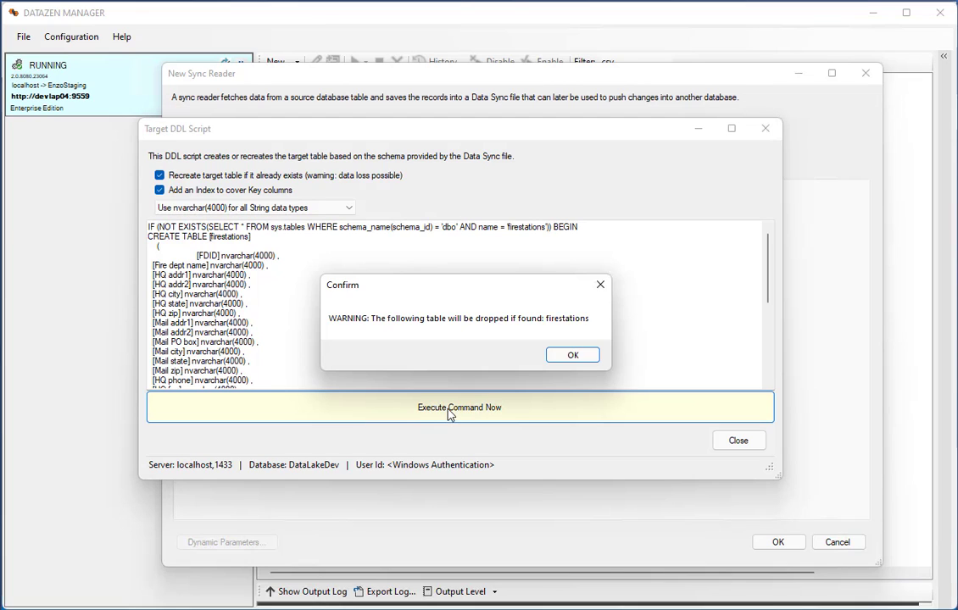
{"action": "left_click", "coordinate": [573, 357]}
{"action": "left_click", "coordinate": [544, 355]}
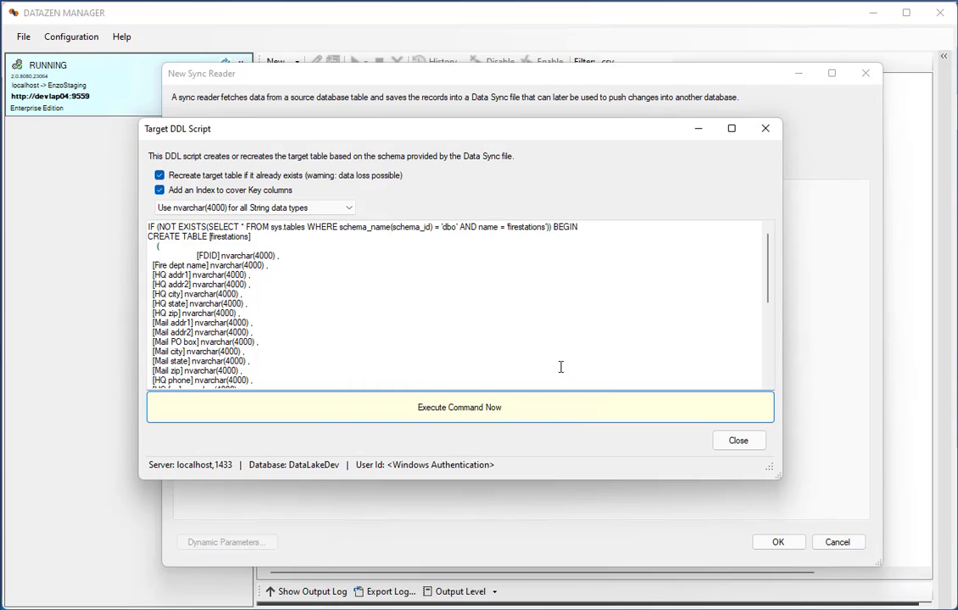
{"action": "left_click", "coordinate": [735, 442]}
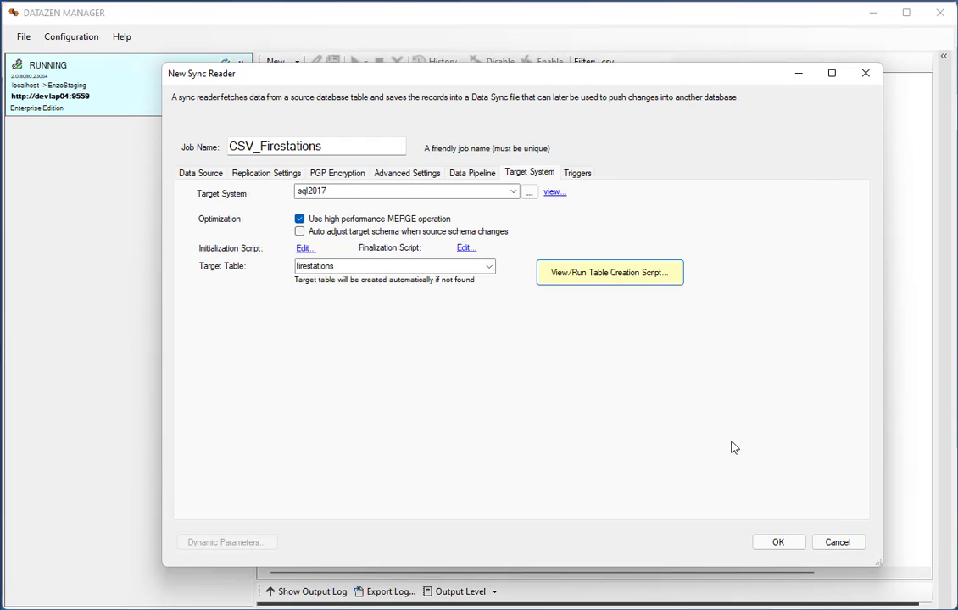
{"action": "left_click", "coordinate": [776, 541]}
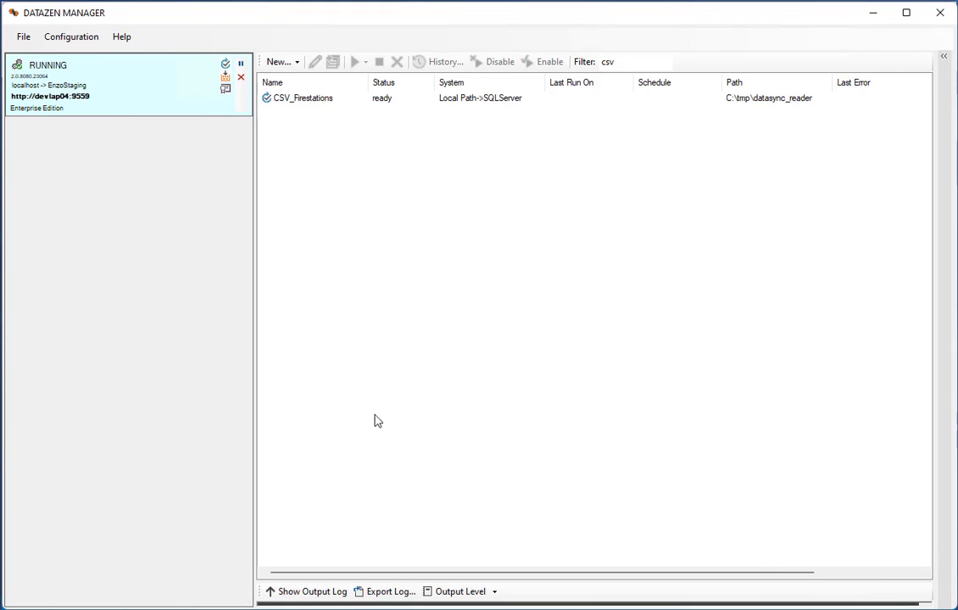
- Show the output log and run the CSV_Firestations job
{"action": "left_click", "coordinate": [310, 591]}
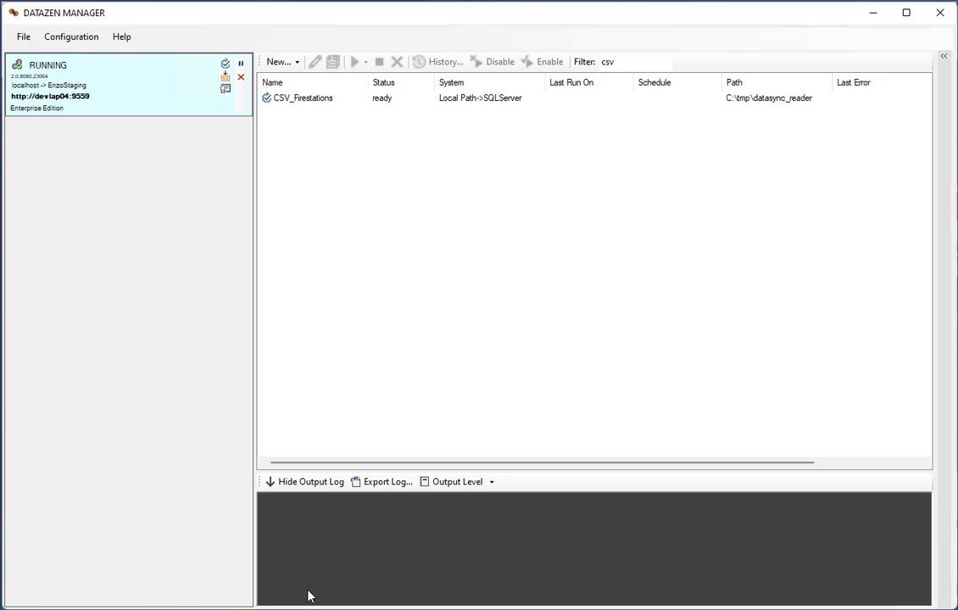
{"action": "left_click", "coordinate": [314, 98]}
{"action": "right_click", "coordinate": [292, 100]}
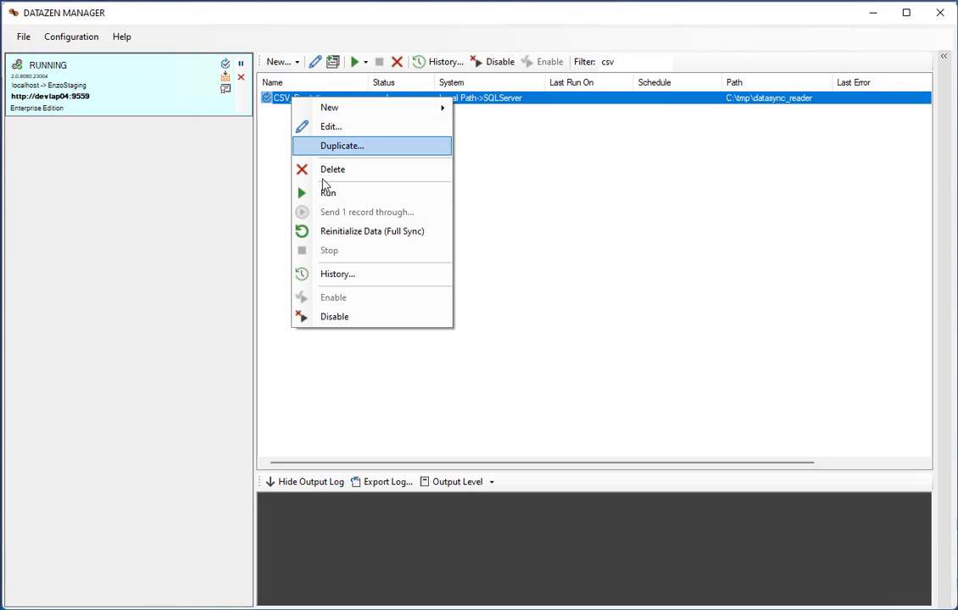
{"action": "left_click", "coordinate": [329, 200]}
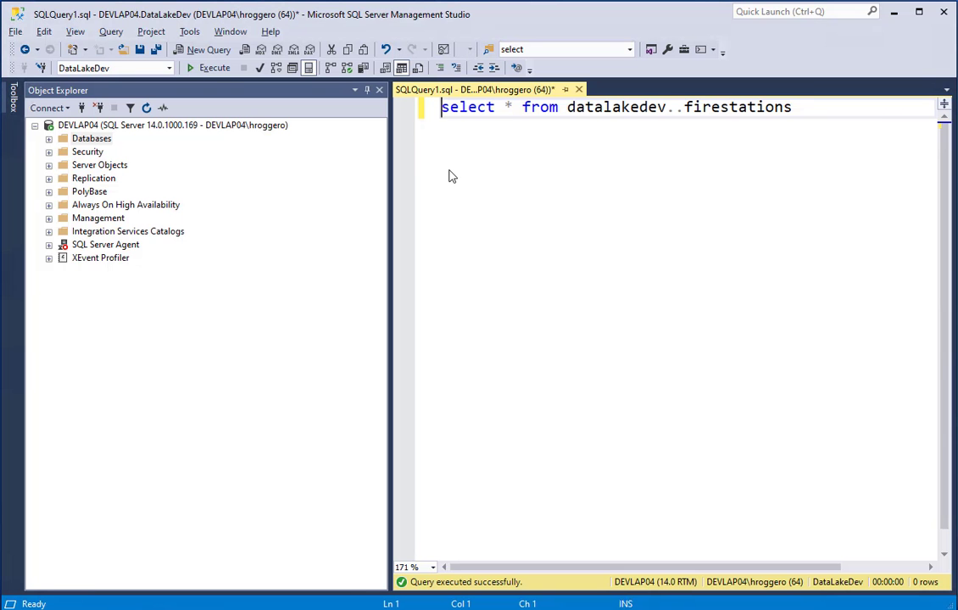
- Switch to SQL Server Management Studio, run the select query on datalakedev..firestations, and look through the returned rows
{"action": "left_click", "coordinate": [215, 69]}
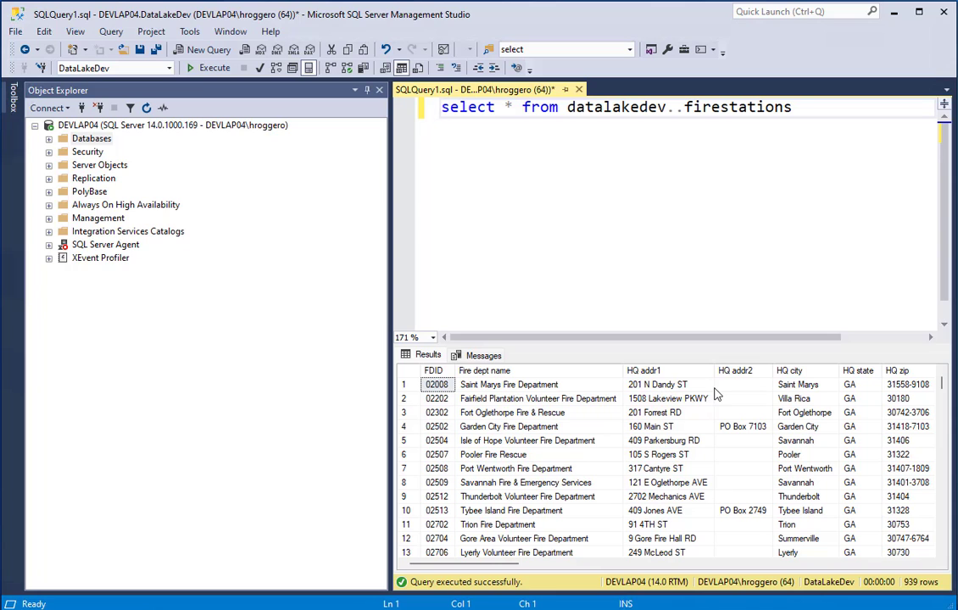
{"action": "mouse_move", "coordinate": [944, 385]}
{"action": "left_mouse_down"}
{"action": "mouse_move", "coordinate": [944, 407]}
{"action": "mouse_move", "coordinate": [943, 384]}
{"action": "left_mouse_up"}
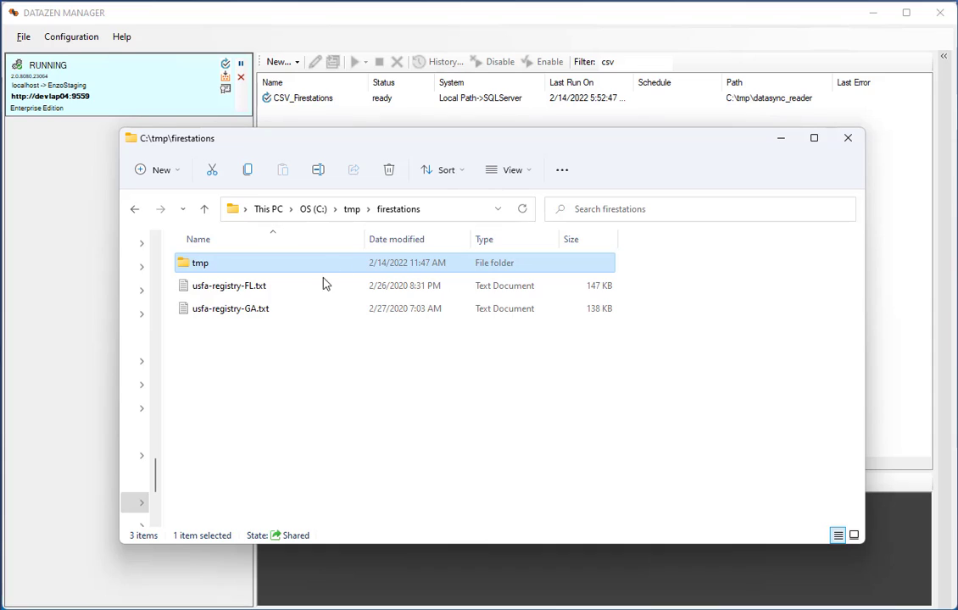
- In File Explorer, copy usfa-registry-AL.txt from the tmp subfolder into C:\tmp\firestations
{"action": "double_click", "coordinate": [210, 265]}
{"action": "left_click", "coordinate": [227, 291]}
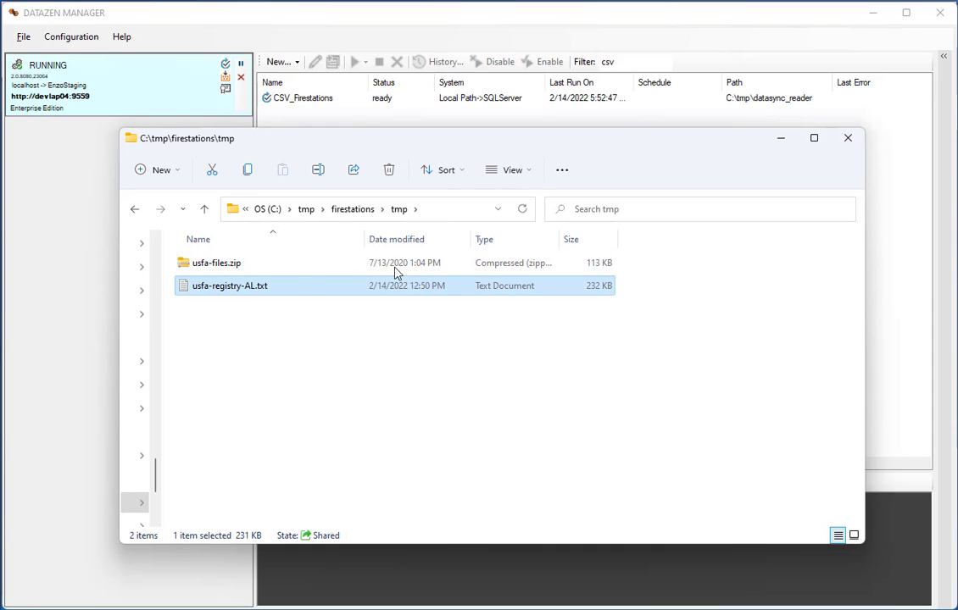
{"action": "left_click", "coordinate": [361, 214]}
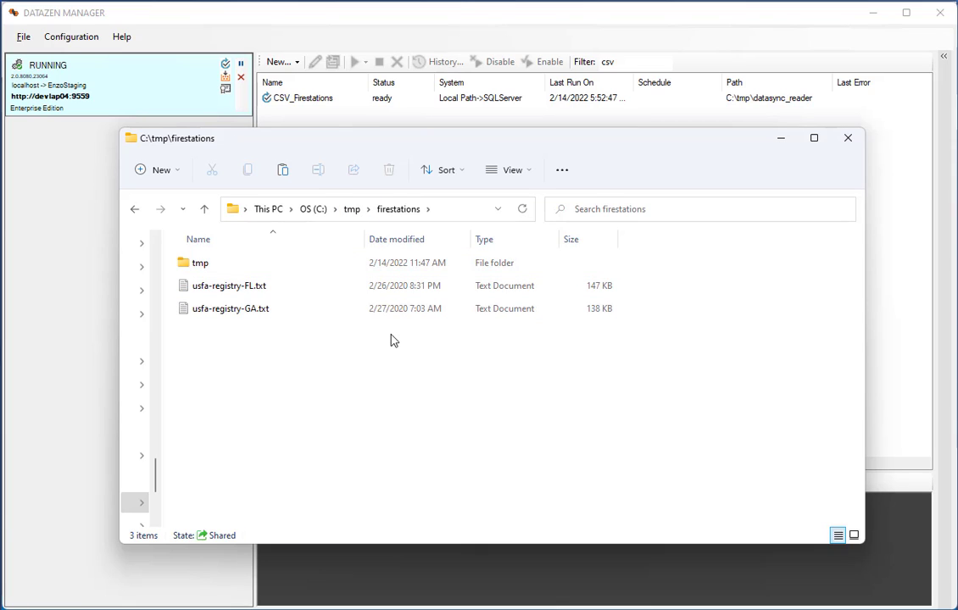
{"action": "key", "text": "ctrl+v"}
- Return to DataZen Manager and run the CSV_Firestations job again to pick up the added file
{"action": "left_click", "coordinate": [416, 28]}
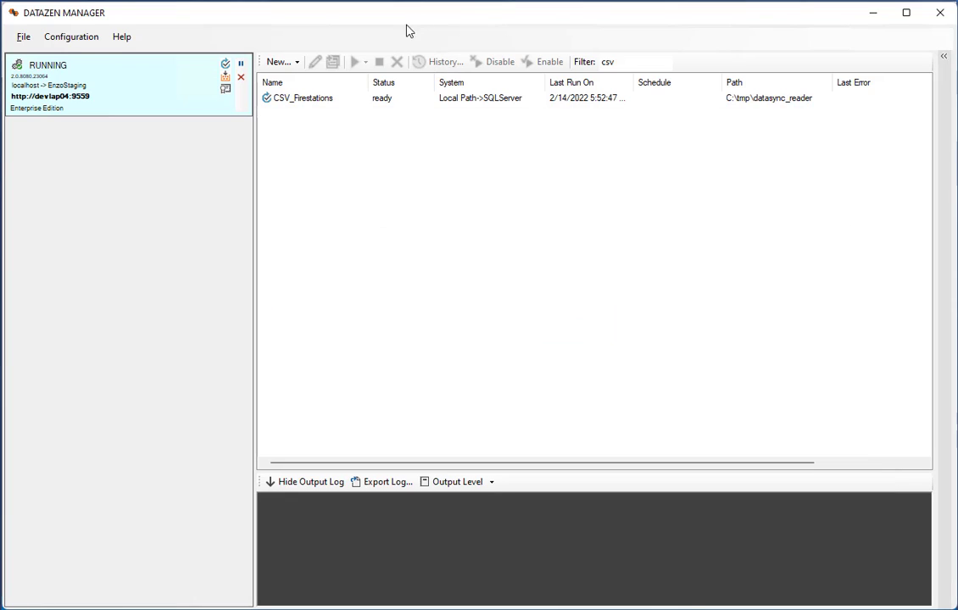
{"action": "left_click", "coordinate": [304, 100]}
{"action": "right_click", "coordinate": [302, 103]}
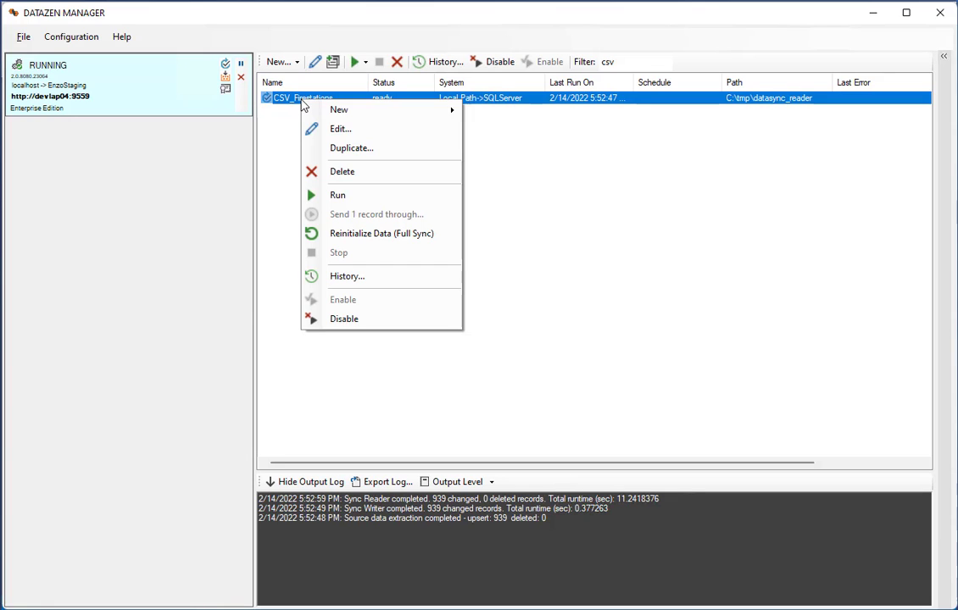
{"action": "left_click", "coordinate": [337, 196]}
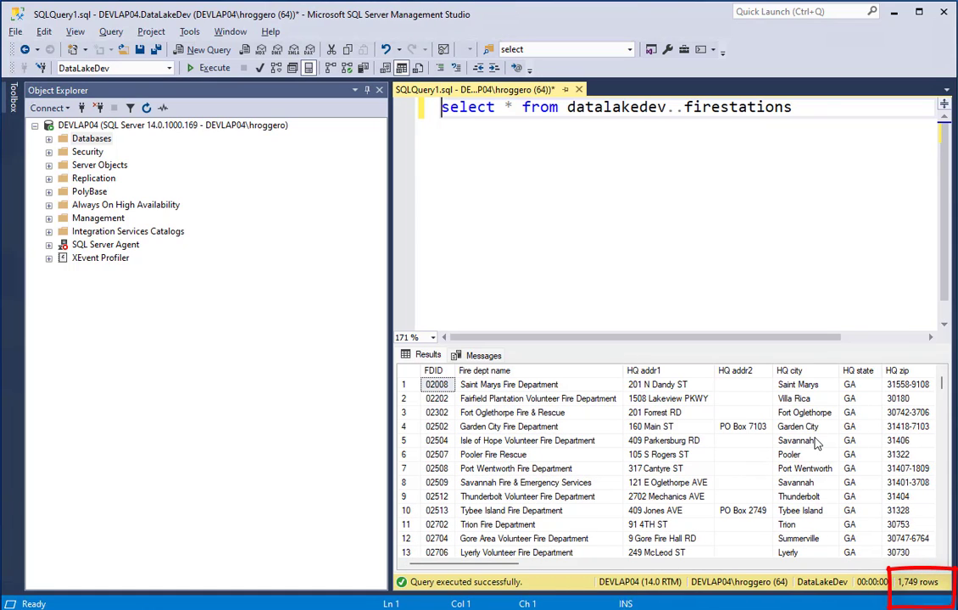
- In SQL Server Management Studio, add the condition where [HQ State]='AL' to the firestations query and run it
{"action": "left_click", "coordinate": [819, 109]}
{"action": "key", "text": "Return"}
{"action": "type", "text": "where [HQ S"}
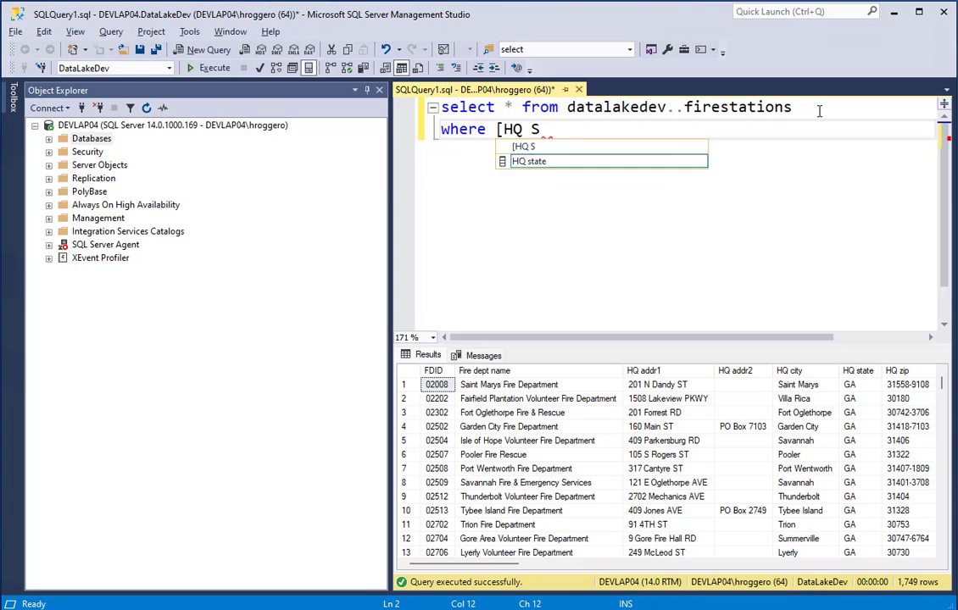
{"action": "type", "text": "tate]='AL'"}
{"action": "key", "text": "F5"}
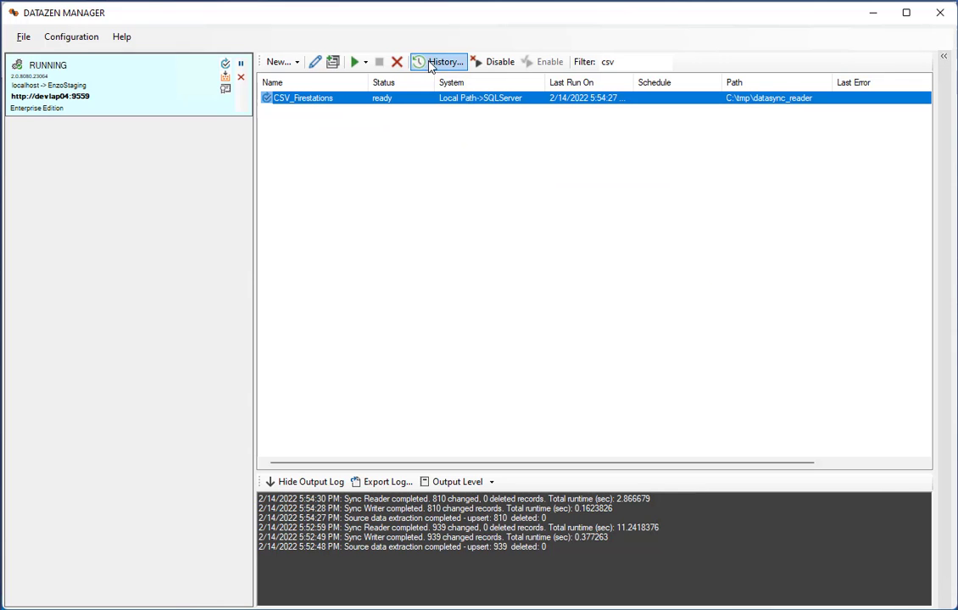
- Switch back to DataZen Manager and open the execution history of the CSV_Firestations job
{"action": "left_click", "coordinate": [430, 62]}
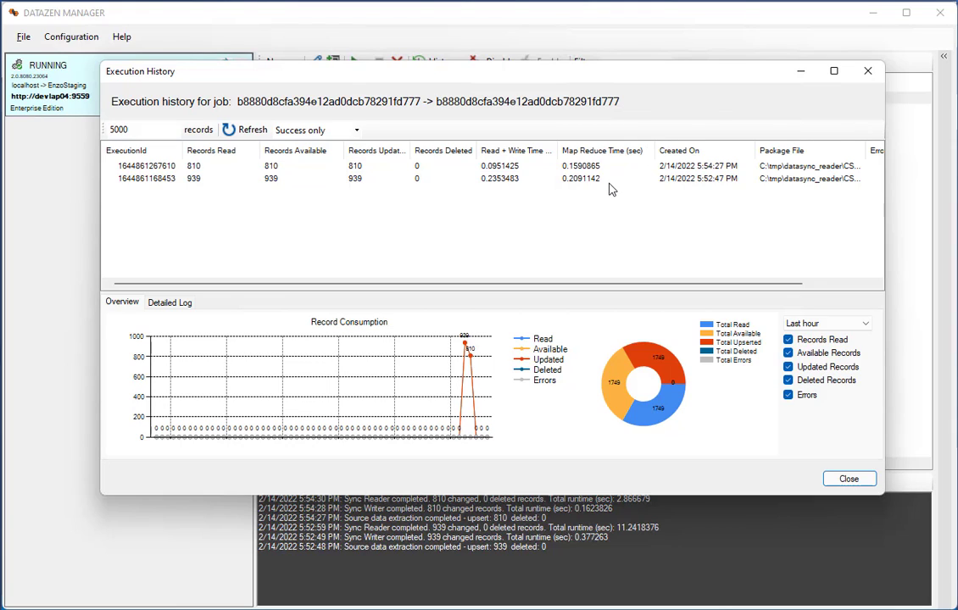